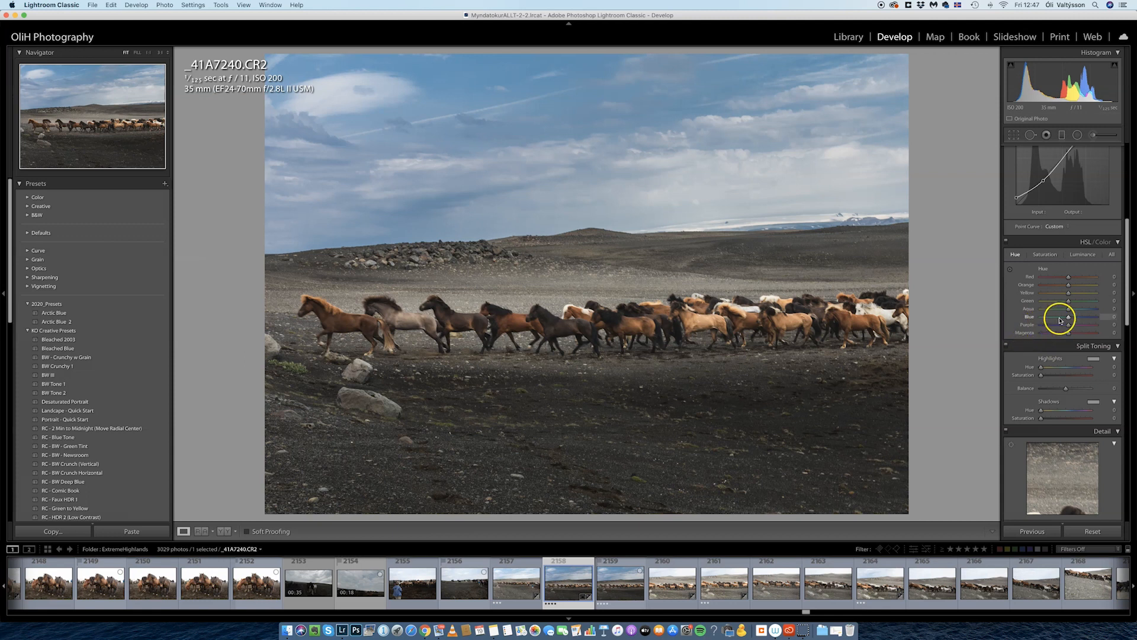
- Shift the photo's blue hue slightly toward aqua in the HSL adjustments
mouse_move(1068, 317)
left_mouse_down()
mouse_move(1090, 317)
mouse_move(1047, 317)
mouse_move(1065, 318)
left_mouse_up()
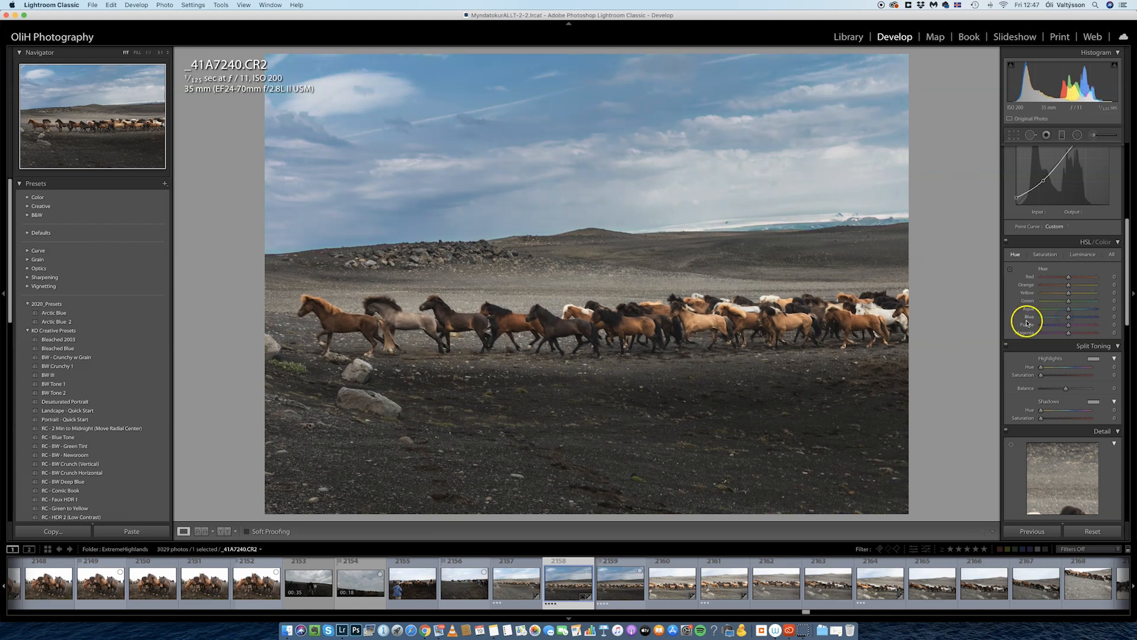
scroll(1018, 319, "up", 5)
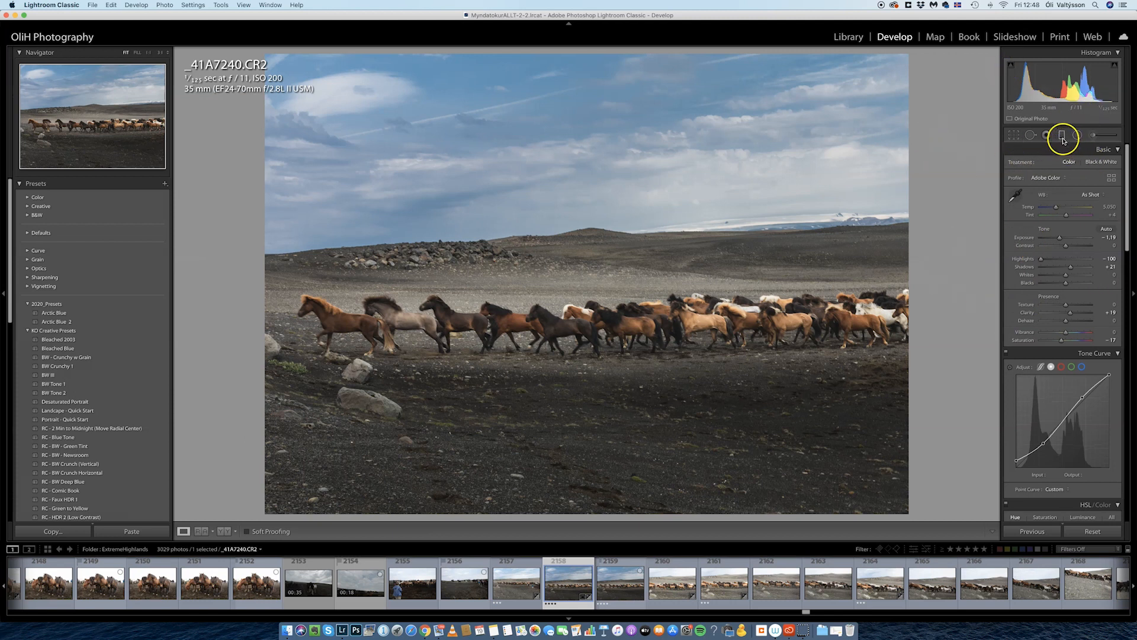
- Paint the upper-right sky with an Adjustment Brush at hue -72.0 and slightly reduced saturation, then close the brush
left_click(1094, 136)
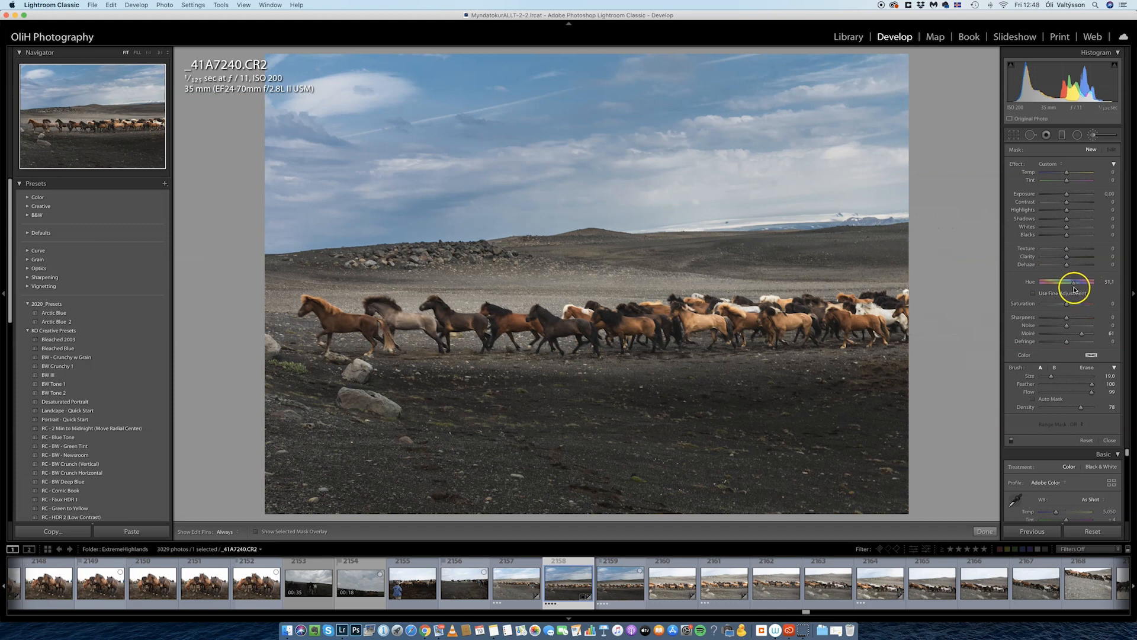
left_click_drag(1077, 288, 1059, 287)
mouse_move(703, 204)
left_mouse_down()
mouse_move(500, 214)
mouse_move(573, 227)
mouse_move(684, 216)
mouse_move(792, 200)
mouse_move(890, 155)
mouse_move(820, 111)
mouse_move(652, 103)
mouse_move(608, 136)
mouse_move(768, 127)
mouse_move(792, 92)
mouse_move(861, 72)
mouse_move(729, 58)
mouse_move(857, 64)
mouse_move(862, 151)
mouse_move(717, 162)
mouse_move(822, 206)
left_mouse_up()
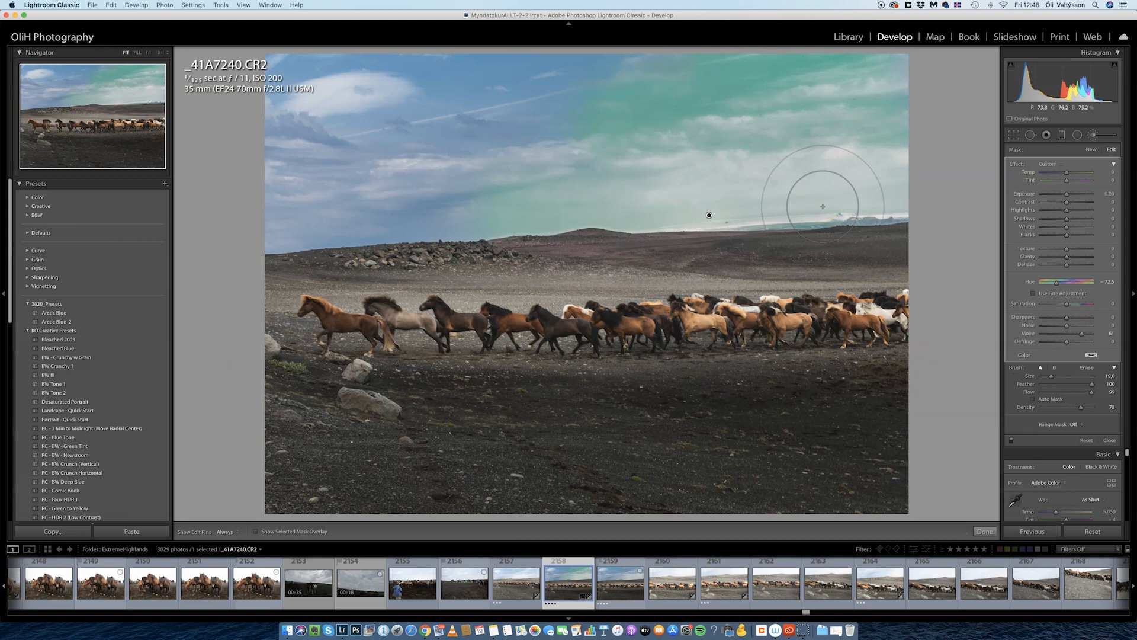
left_click_drag(1068, 303, 1067, 304)
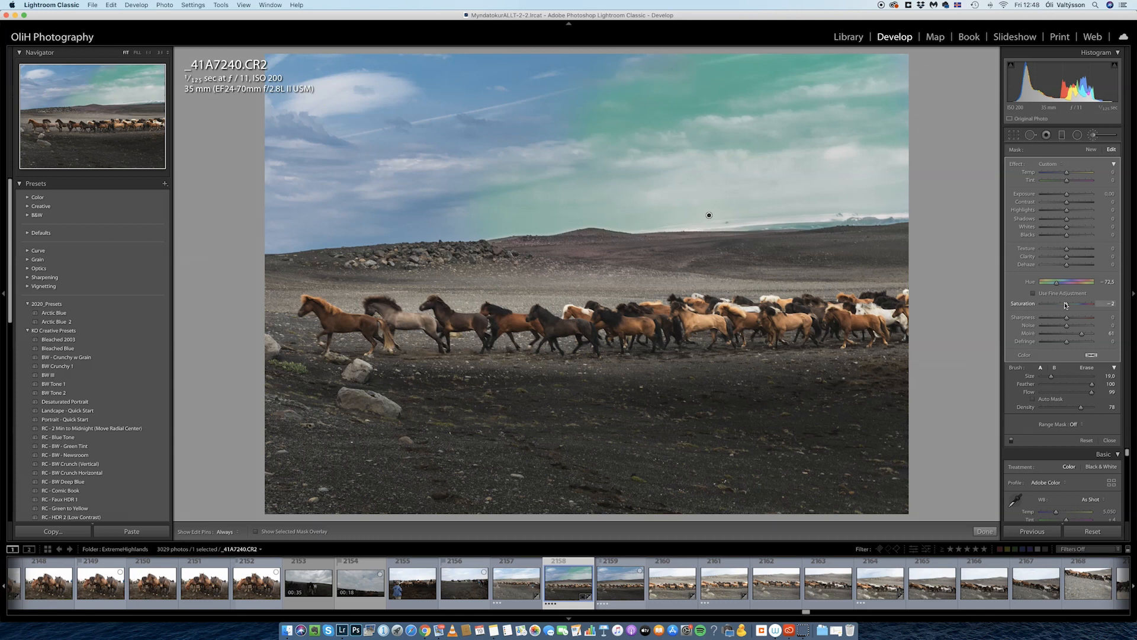
left_click(1092, 135)
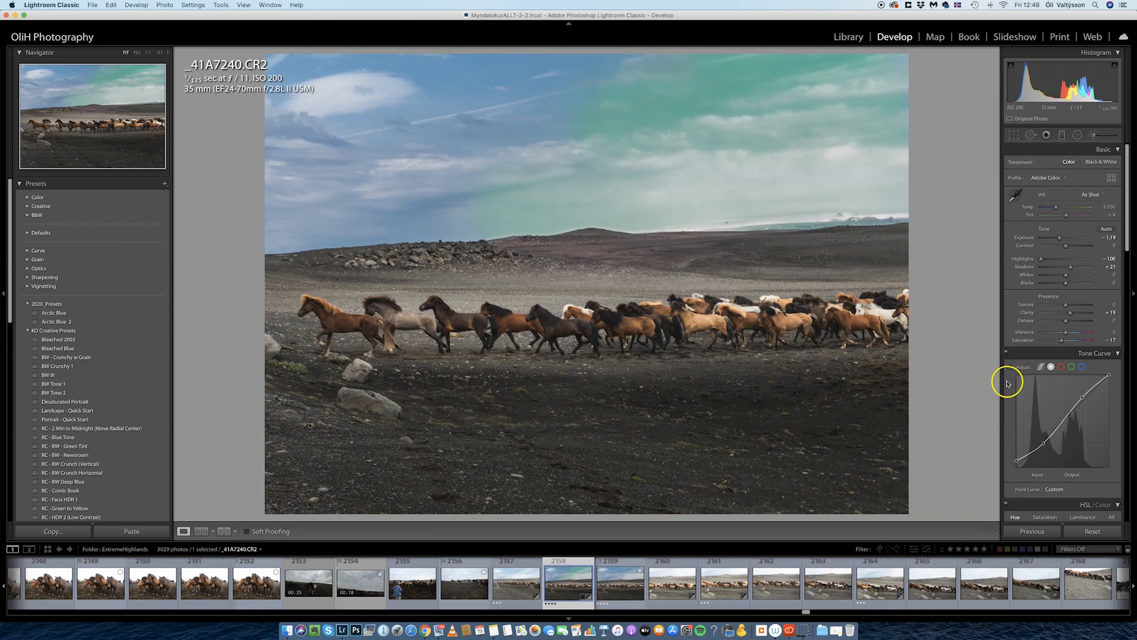
- Show the Tone Curve's red, green and blue channel curves in turn
scroll(1009, 384, "down", 2)
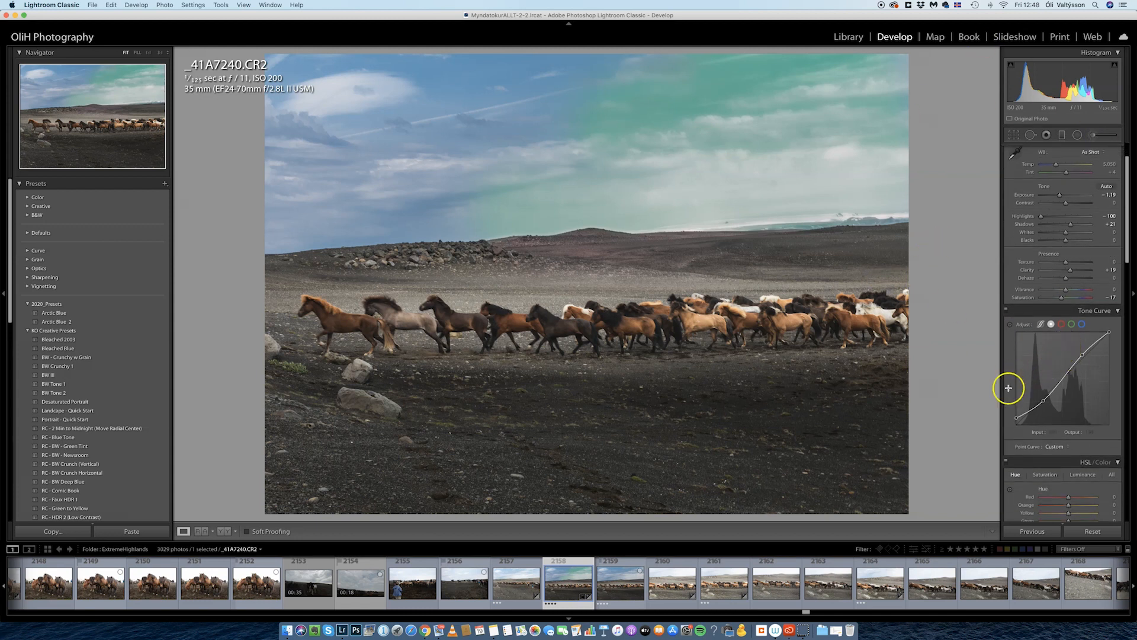
left_click(1060, 324)
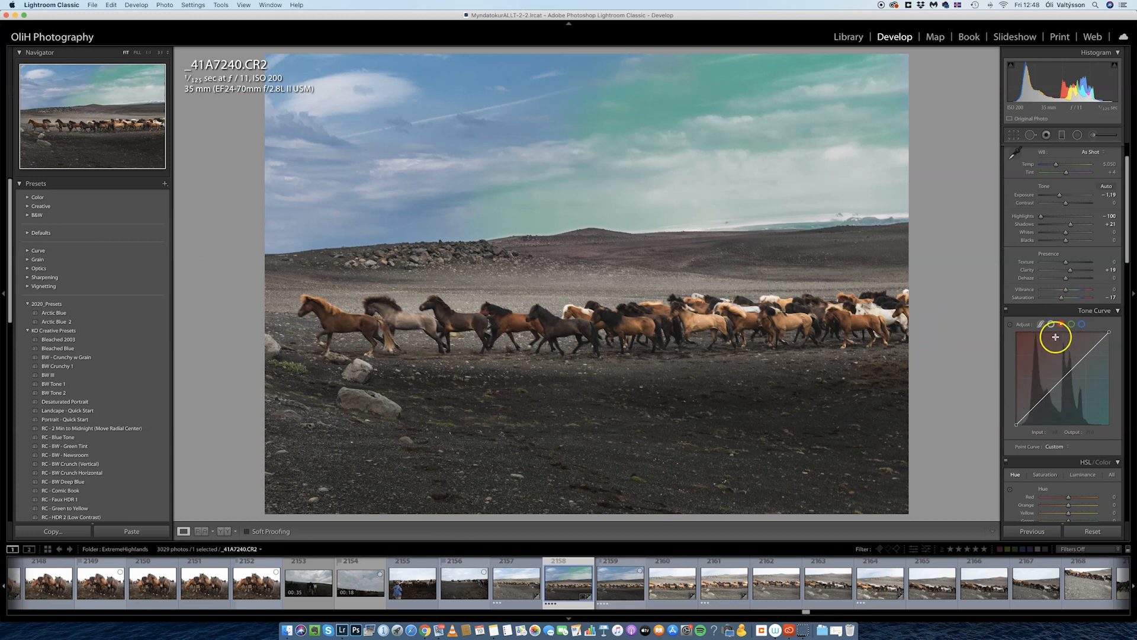
left_click(1071, 323)
left_click(1082, 324)
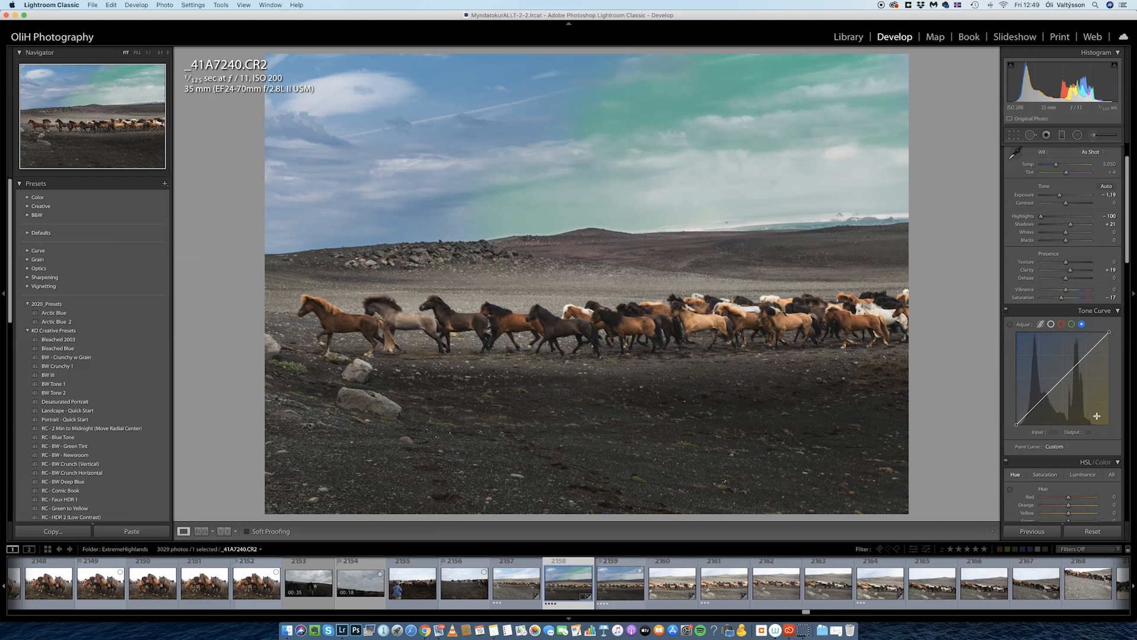
- Batch export the running horses photo using both the aFace3 and Darkroom user presets
right_click(519, 303)
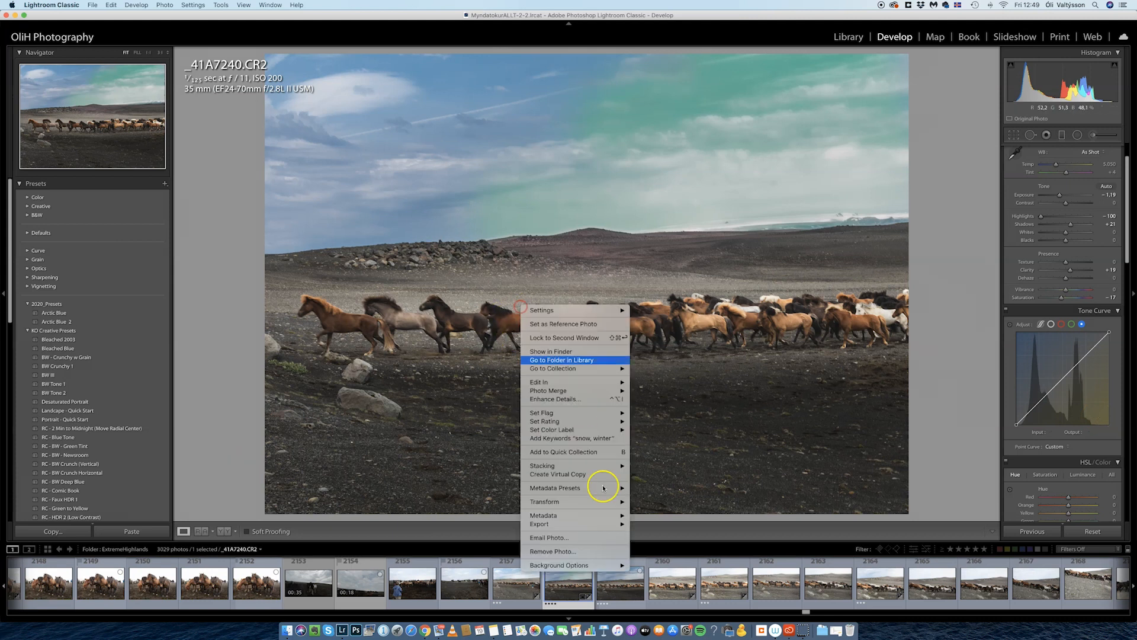
mouse_move(592, 523)
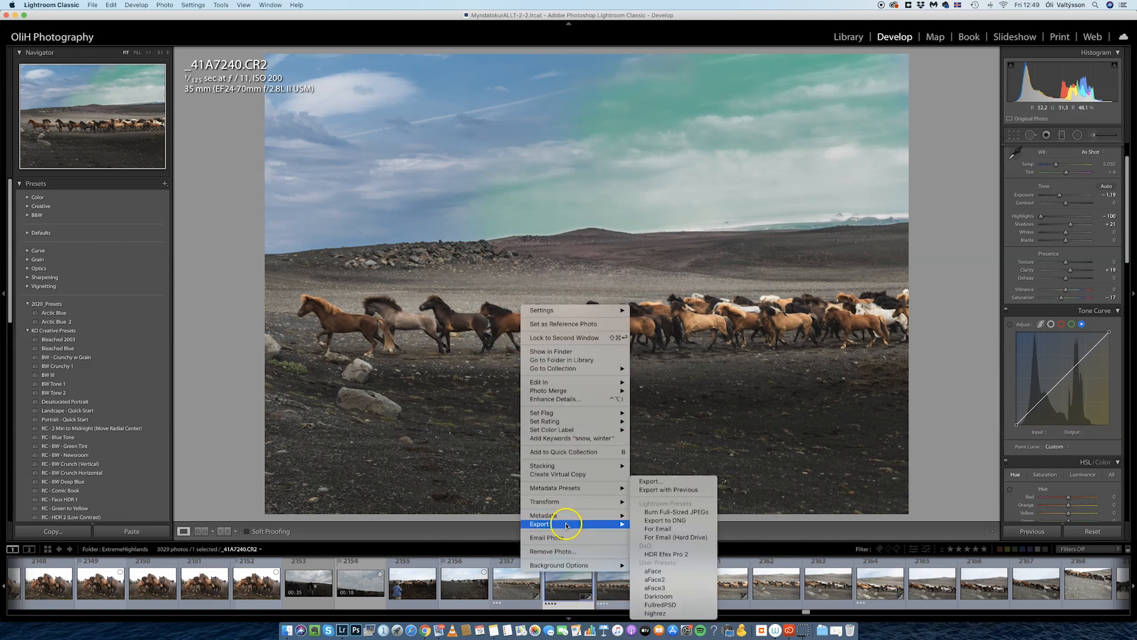
left_click(657, 484)
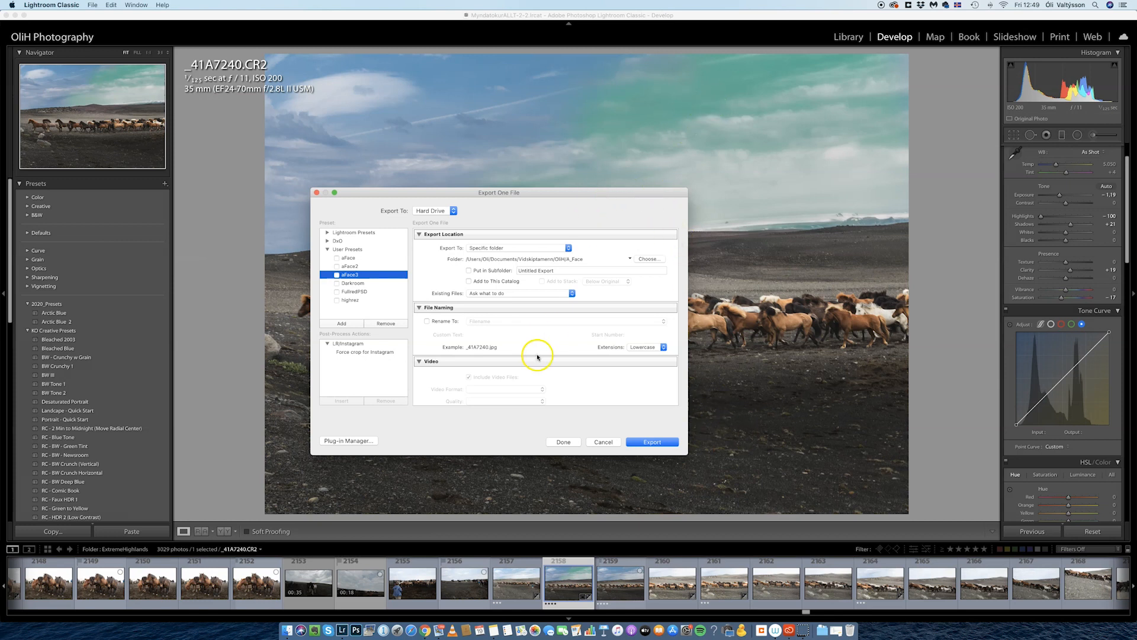
left_click(337, 275)
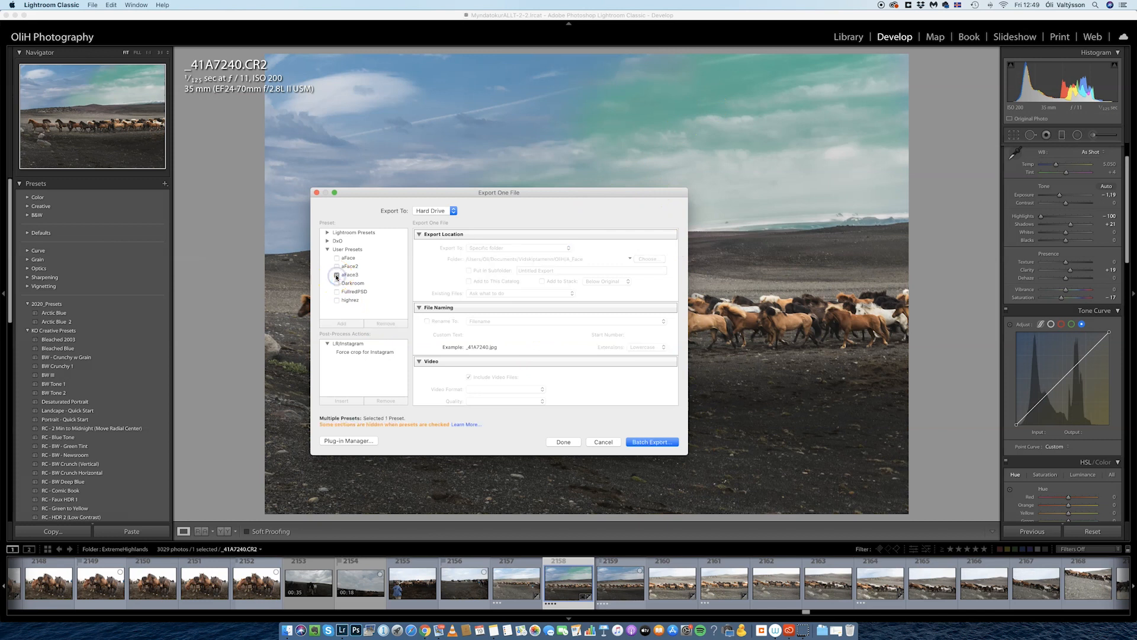
scroll(544, 320, "down", 5)
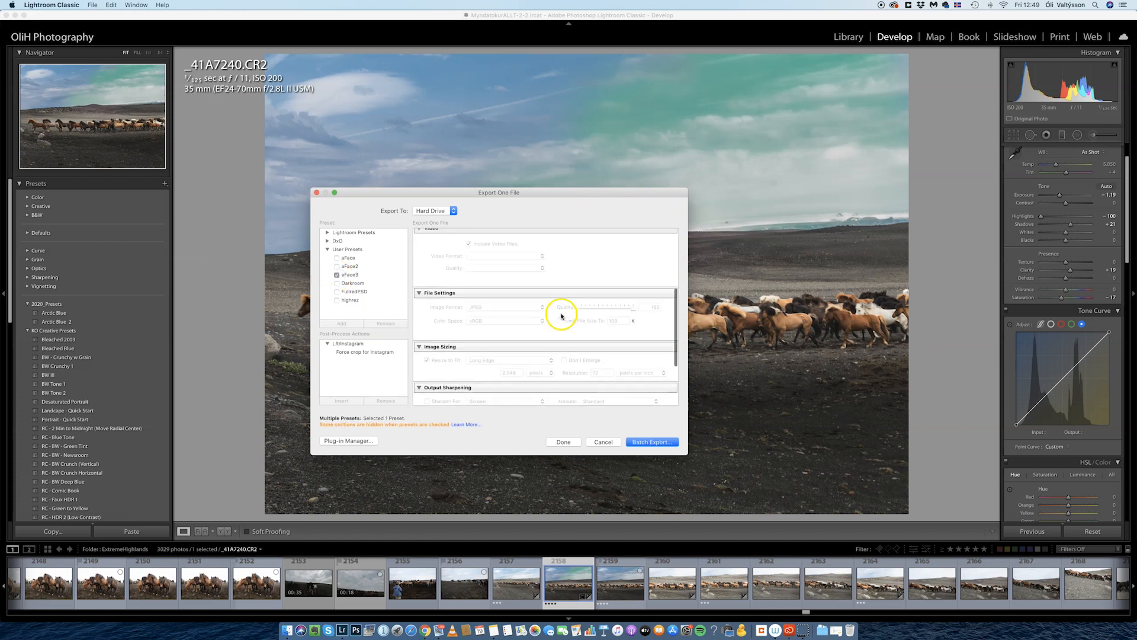
scroll(544, 321, "up", 5)
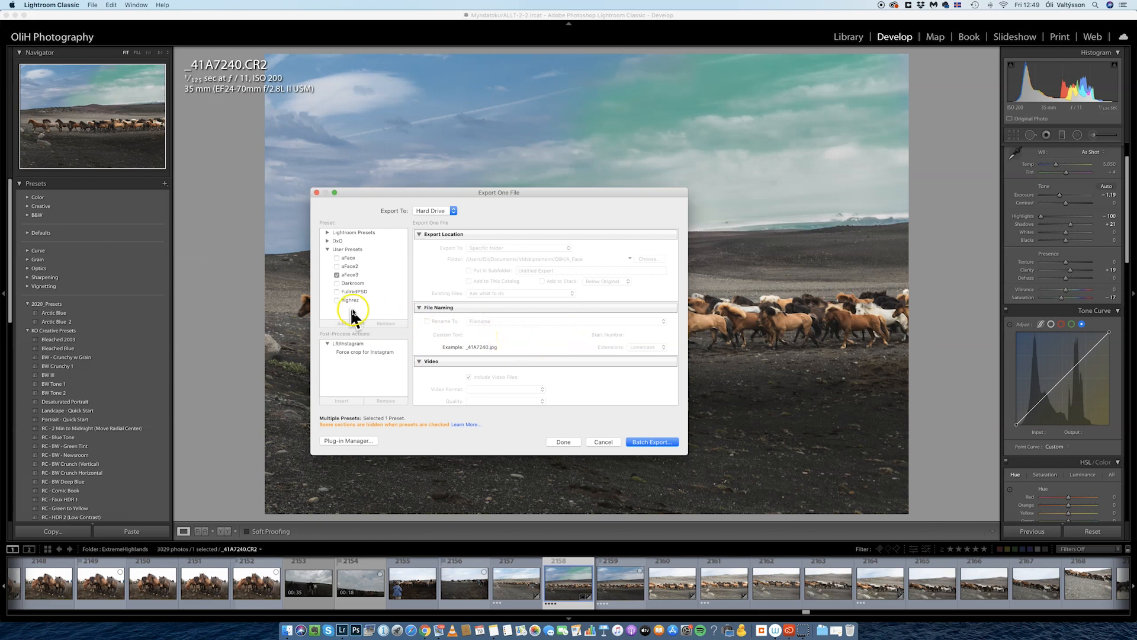
left_click(336, 284)
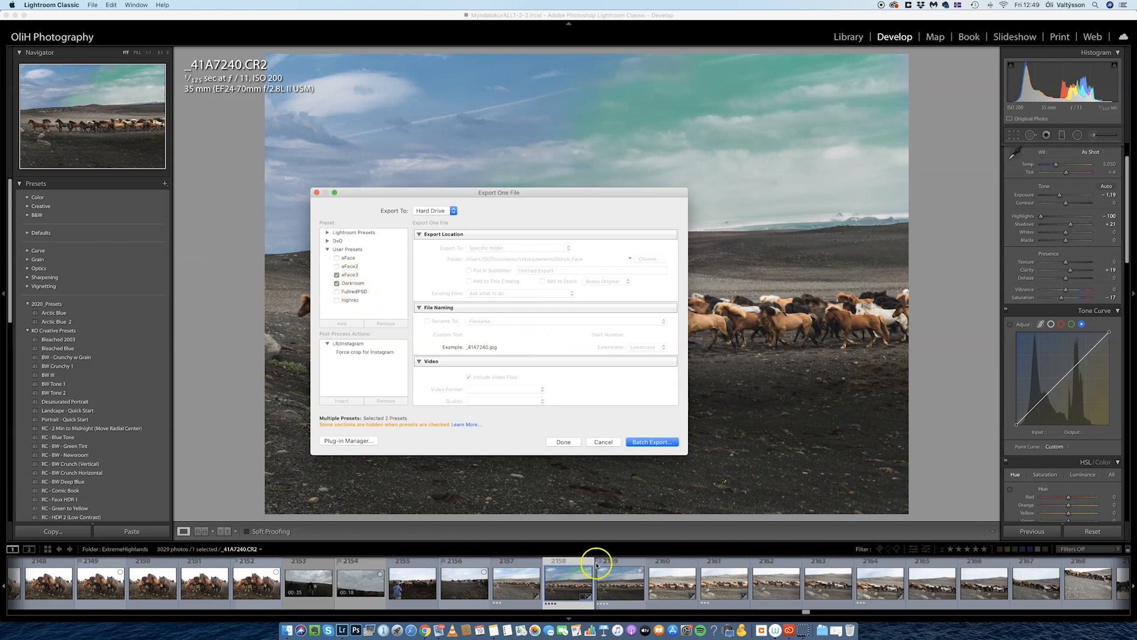
left_click(650, 443)
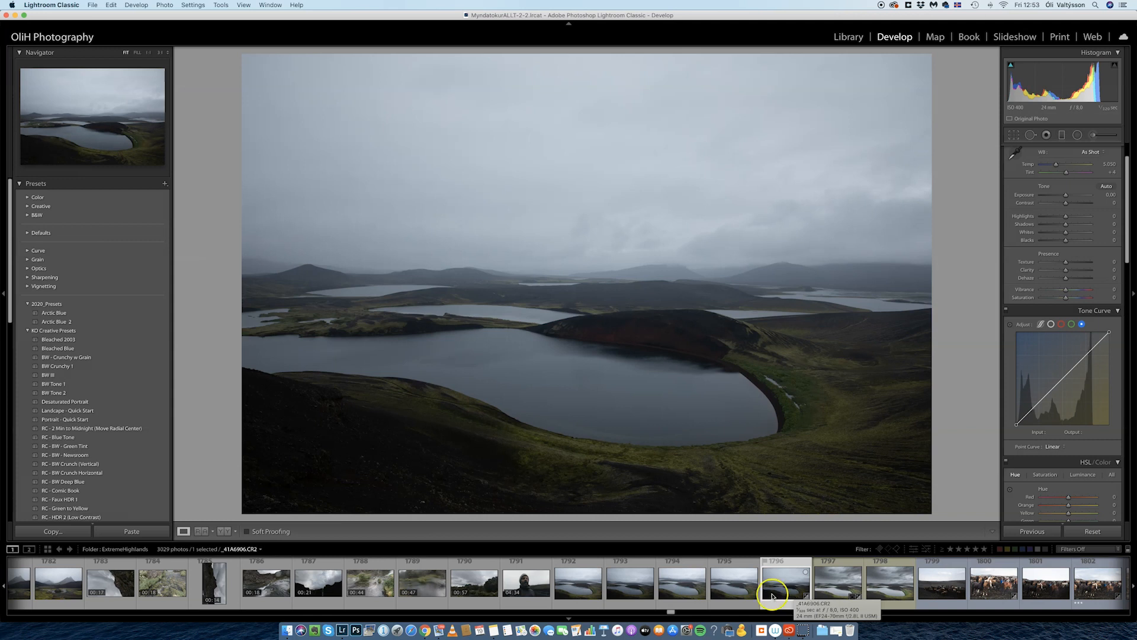
- Select the five consecutive filmstrip photos from lake photo 1796 through horse photo 1800
left_click(774, 595)
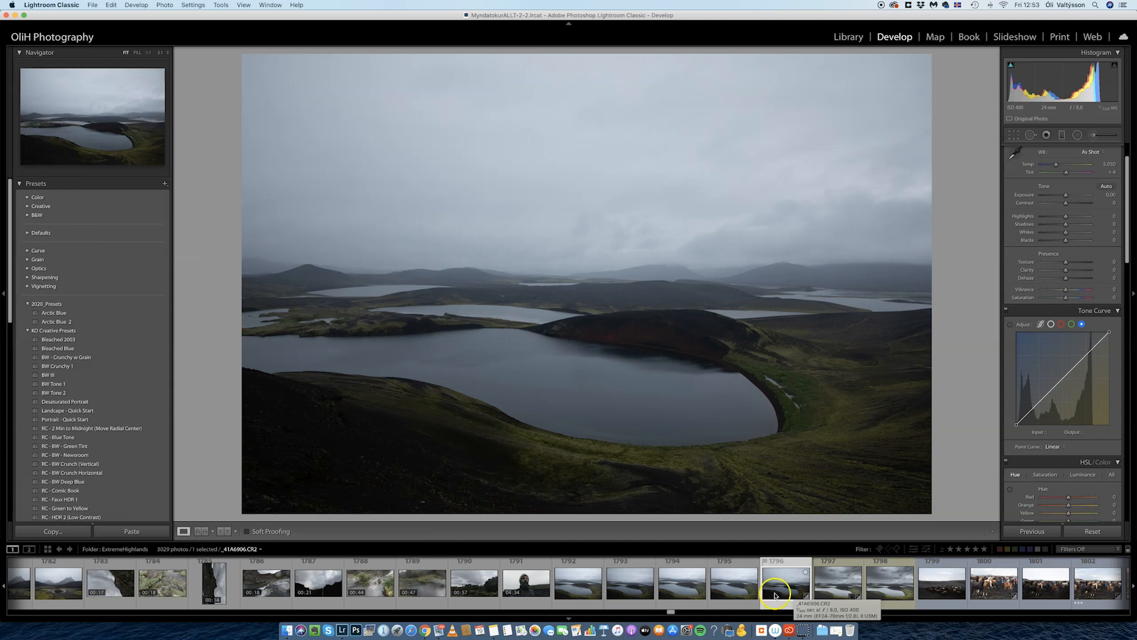
left_click(997, 585)
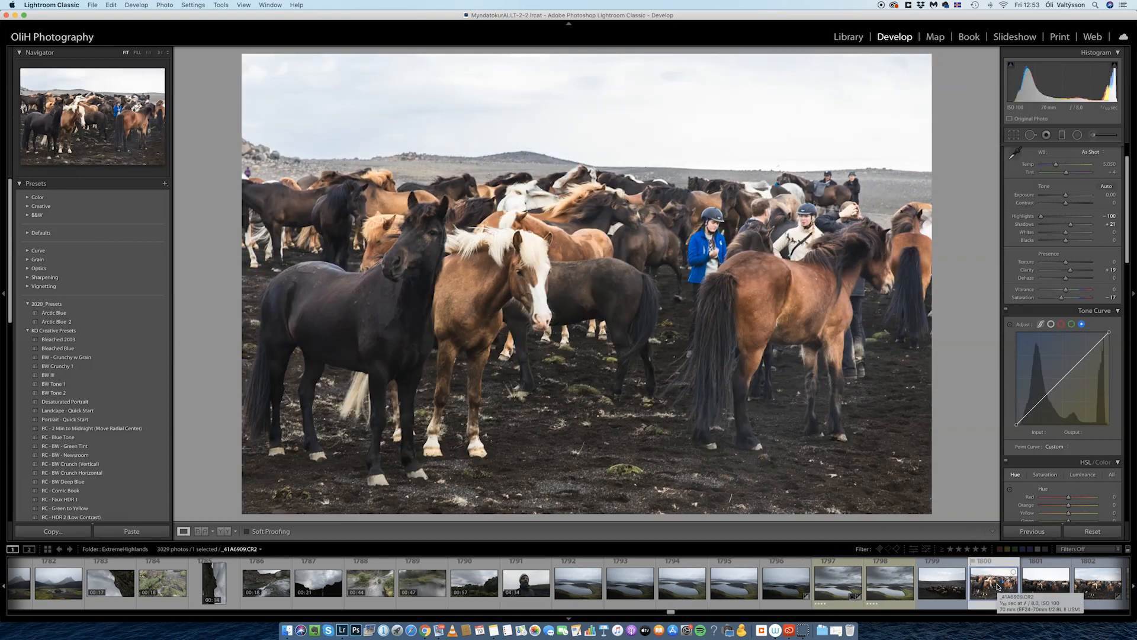
left_click(990, 587)
left_click(786, 584)
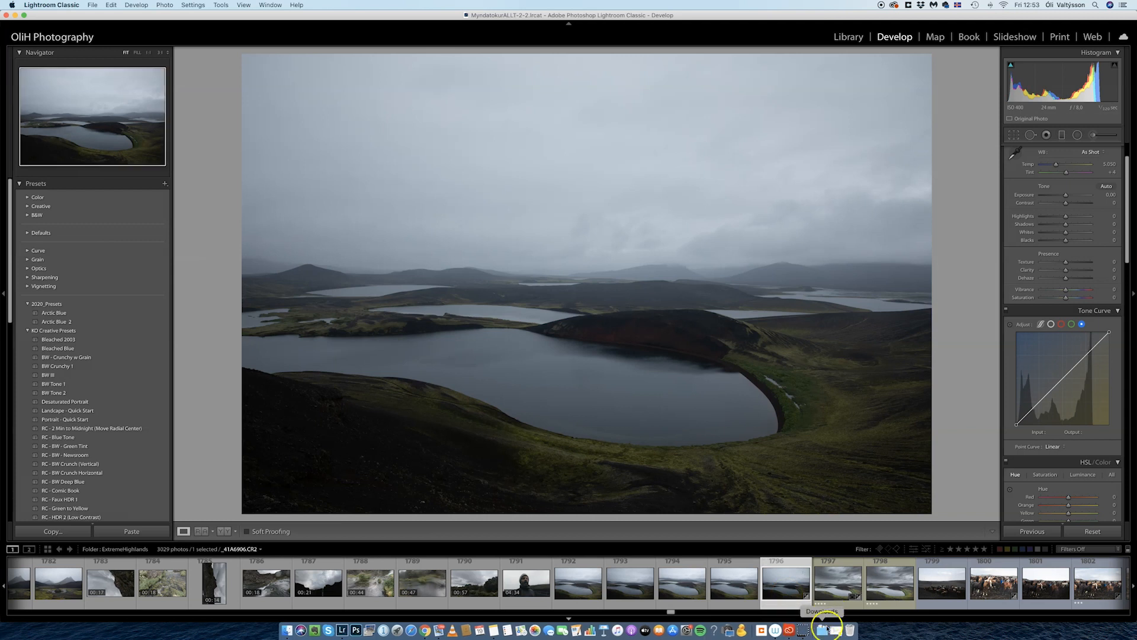
left_click(783, 590)
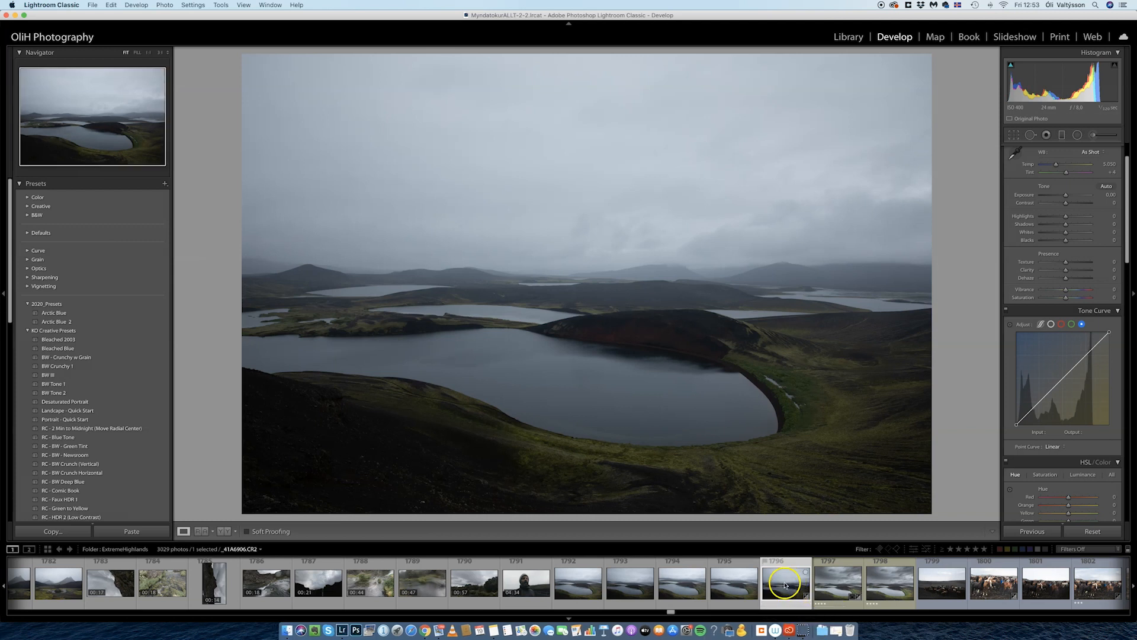
left_click(989, 587, "shift")
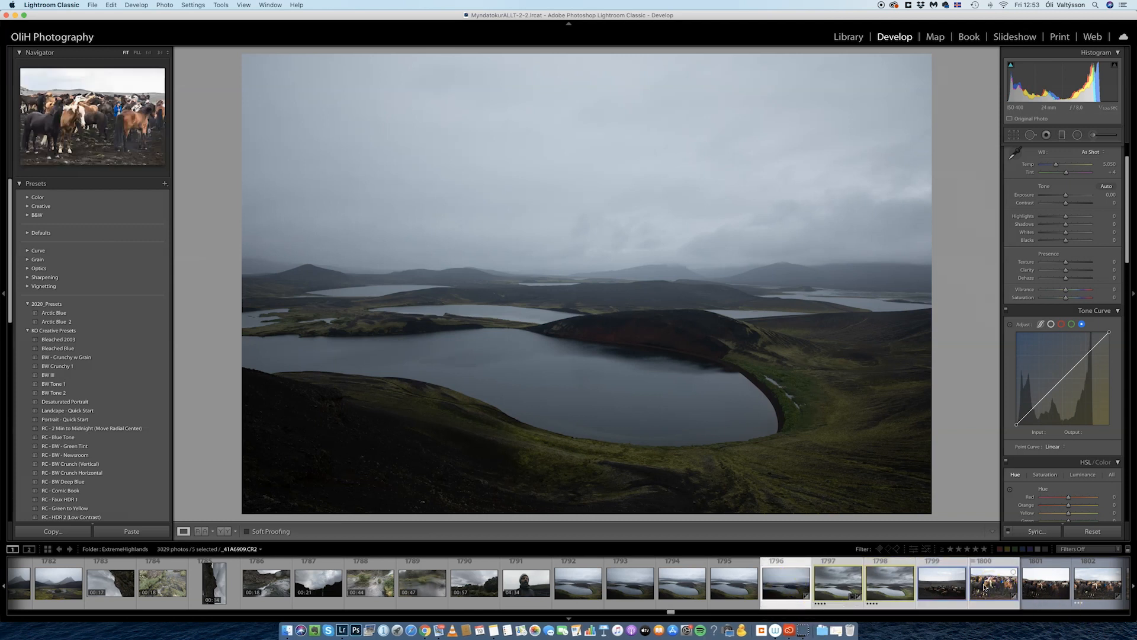
- Select only lake photo 1796 and horse photo 1800, leaving out the photos between them
left_click(773, 586)
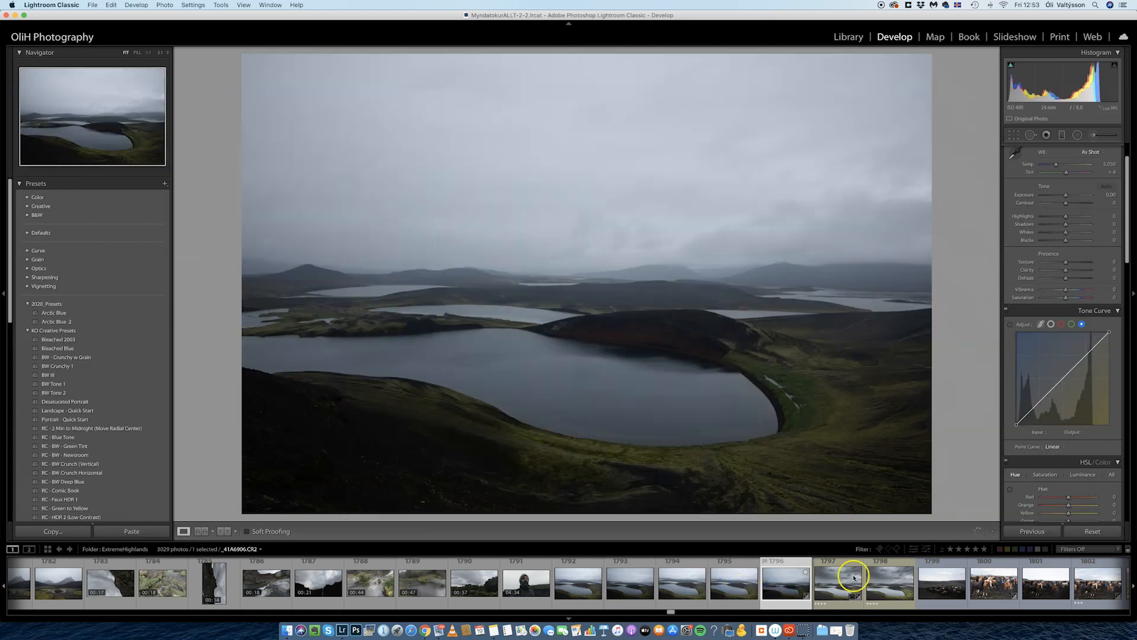
left_click(996, 589, "shift")
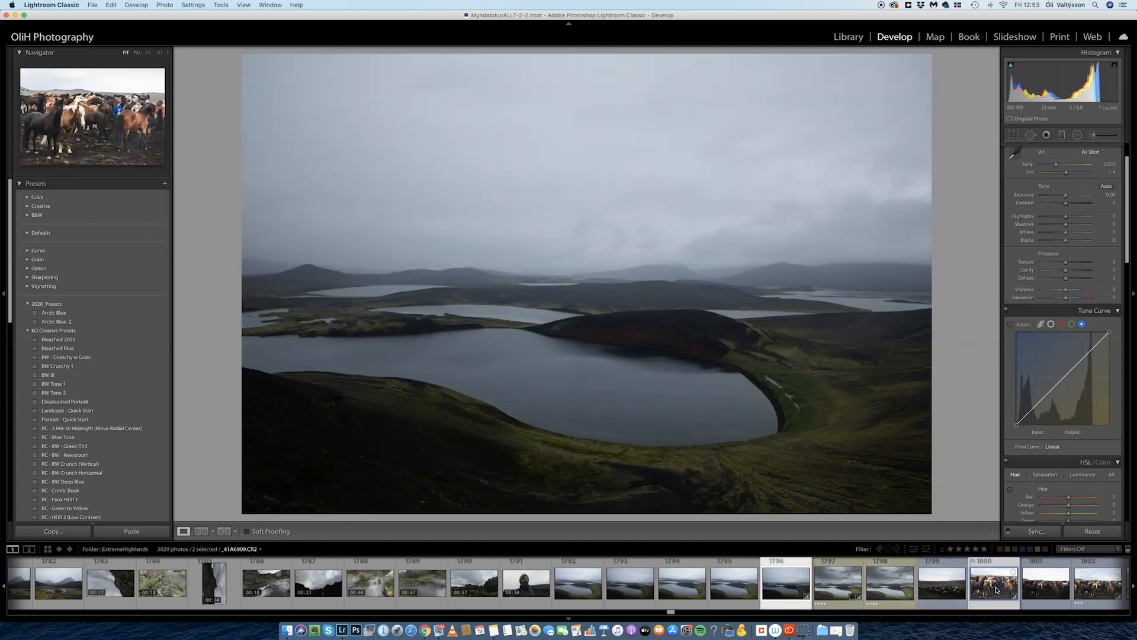
- Enable the ISO adaptive option in a new develop preset, then close the dialog without creating the preset
left_click(164, 184)
left_click(171, 190)
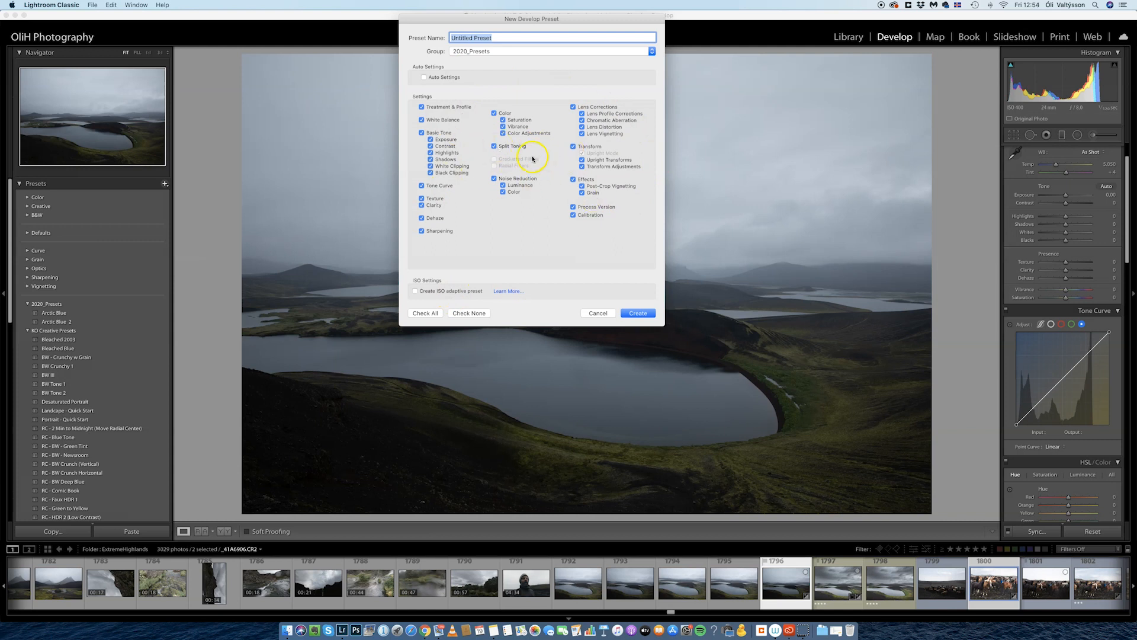
left_click(416, 293)
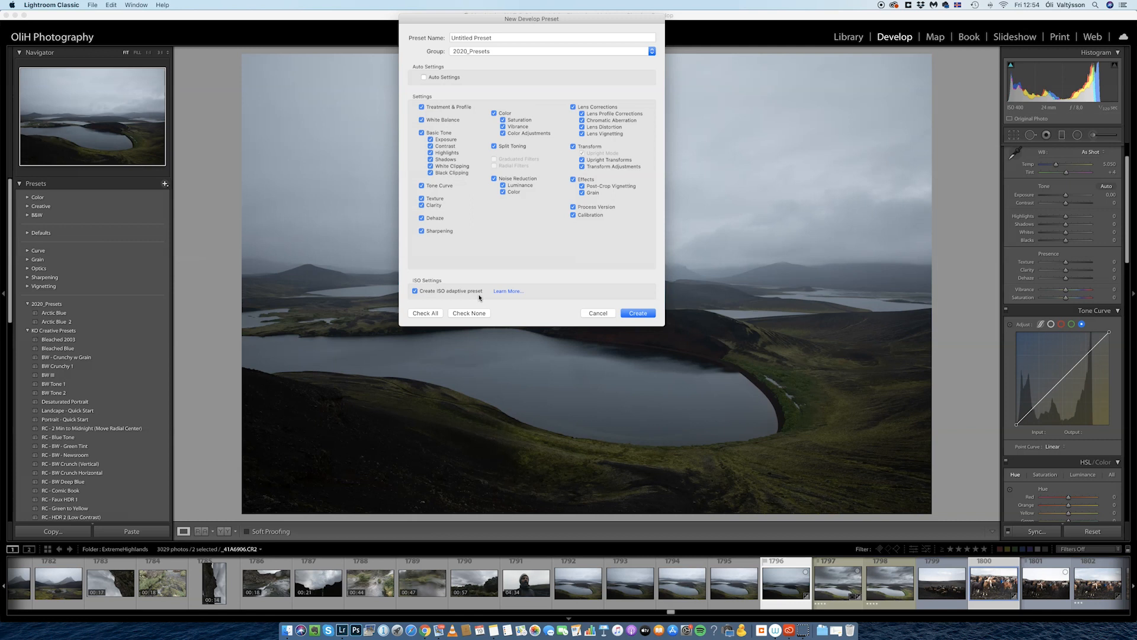
key("Escape")
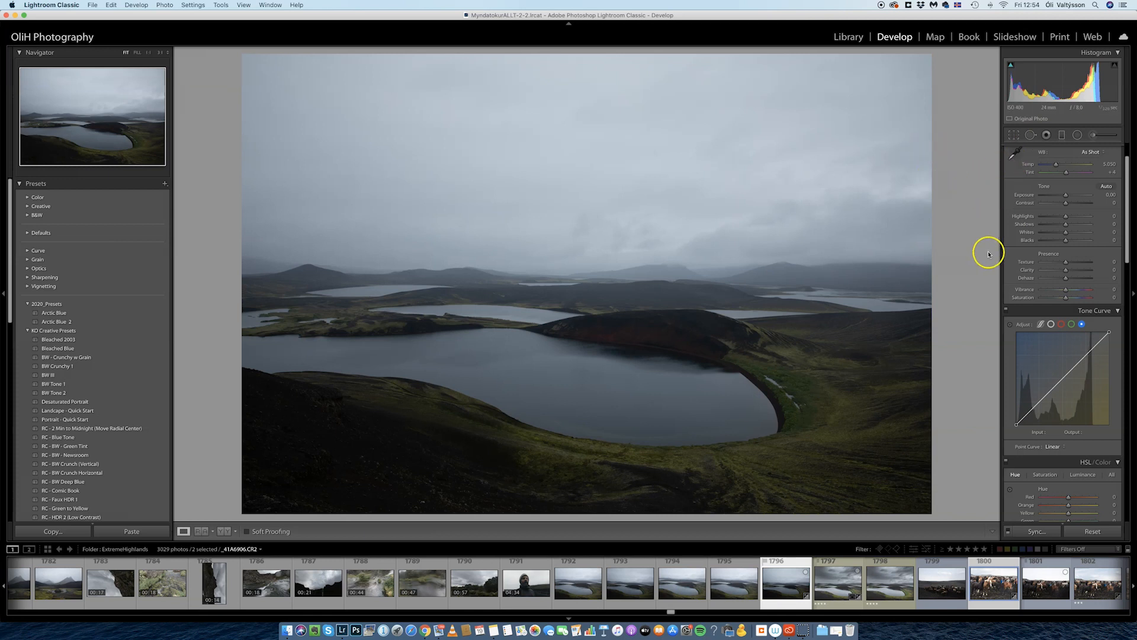
- Start the Crop tool on the lake photo and set its guide overlay to Thirds
left_click(1014, 136)
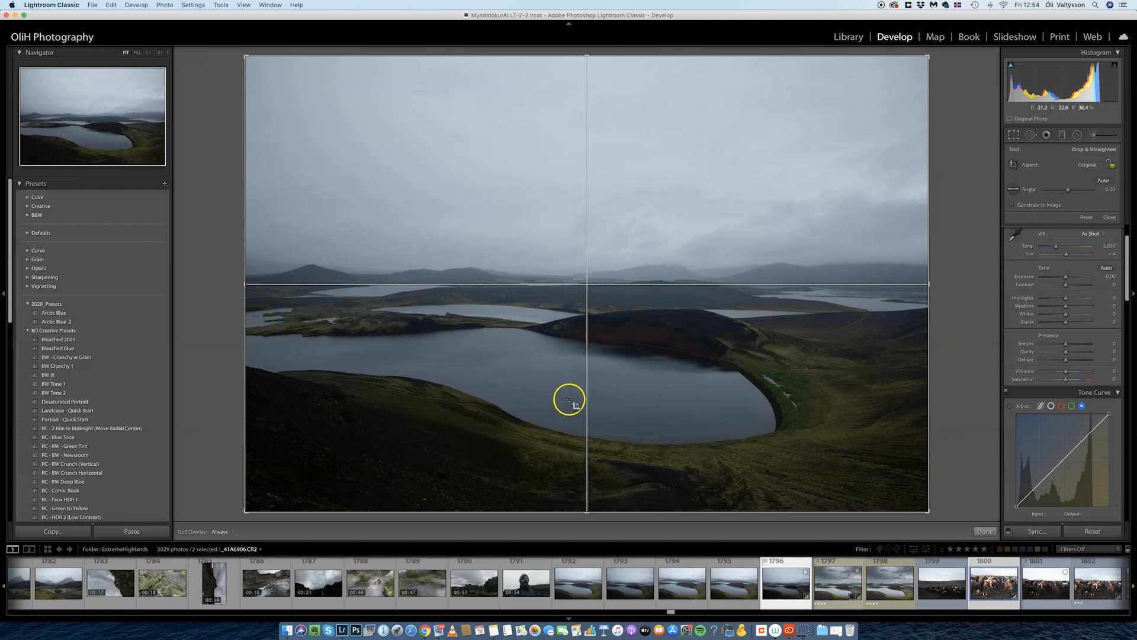
left_click(223, 4)
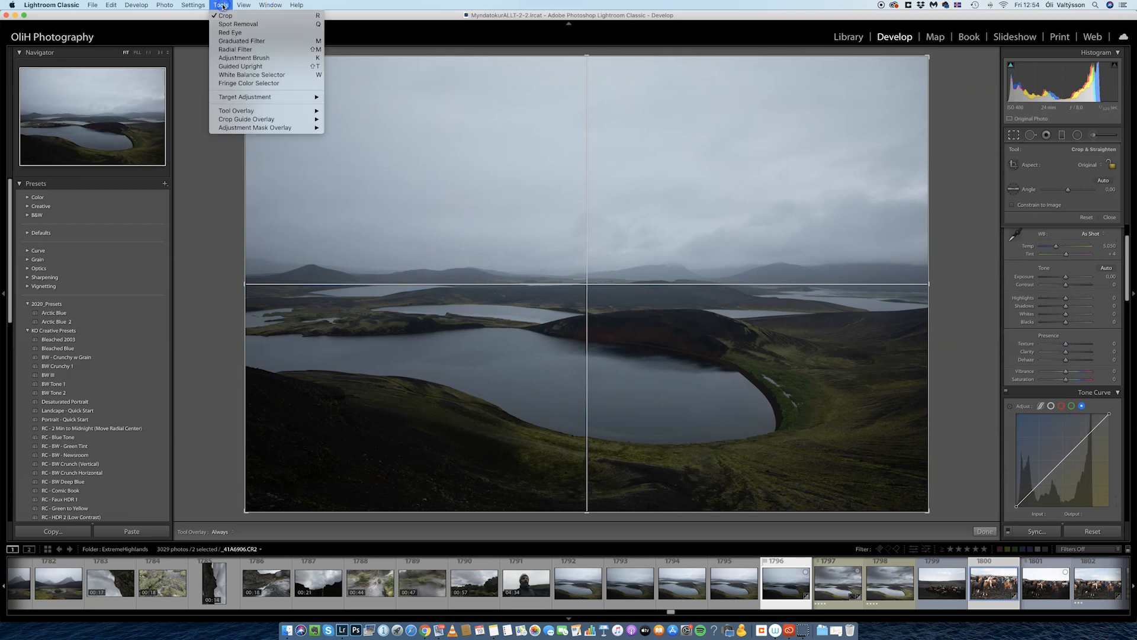
mouse_move(272, 120)
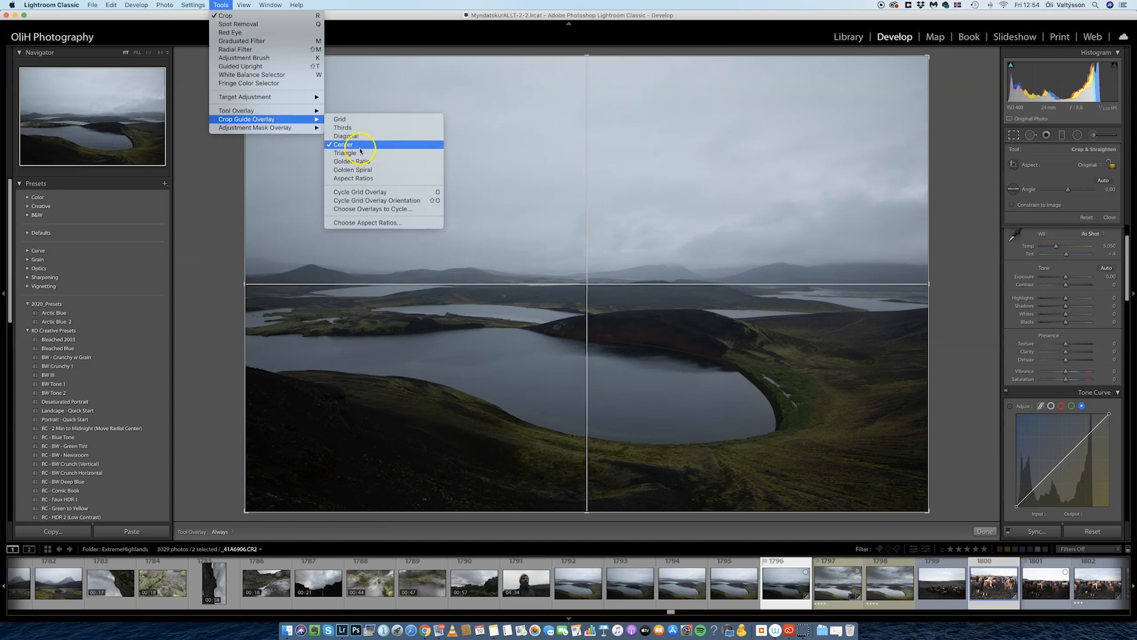
left_click(353, 130)
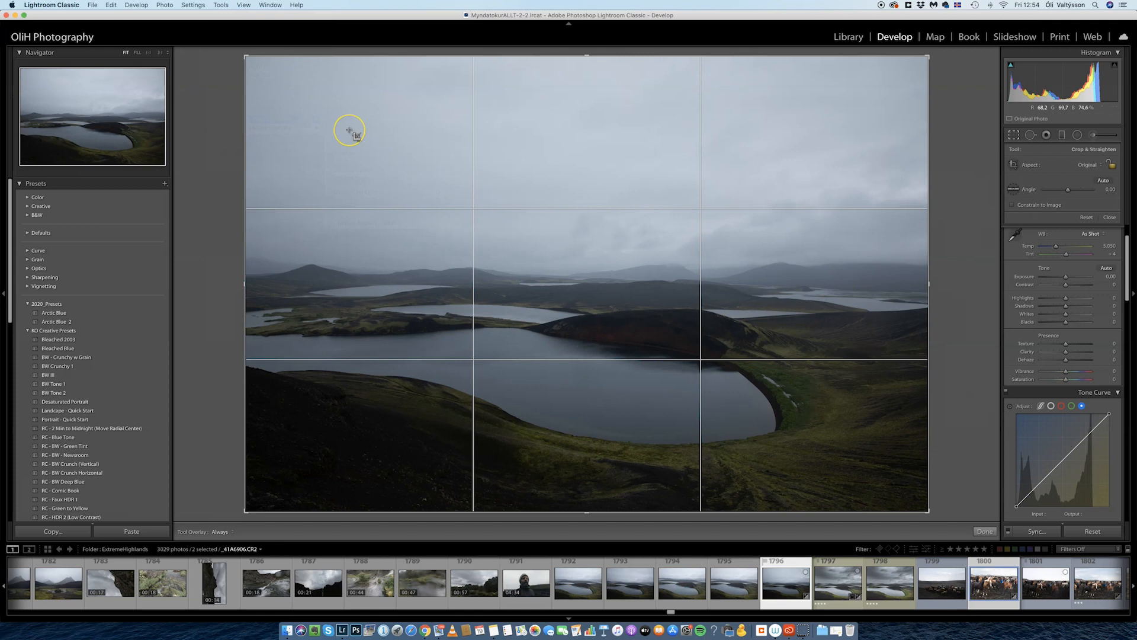
- Cycle the crop guide overlay through Diagonal to Center
key("shift")
key("o")
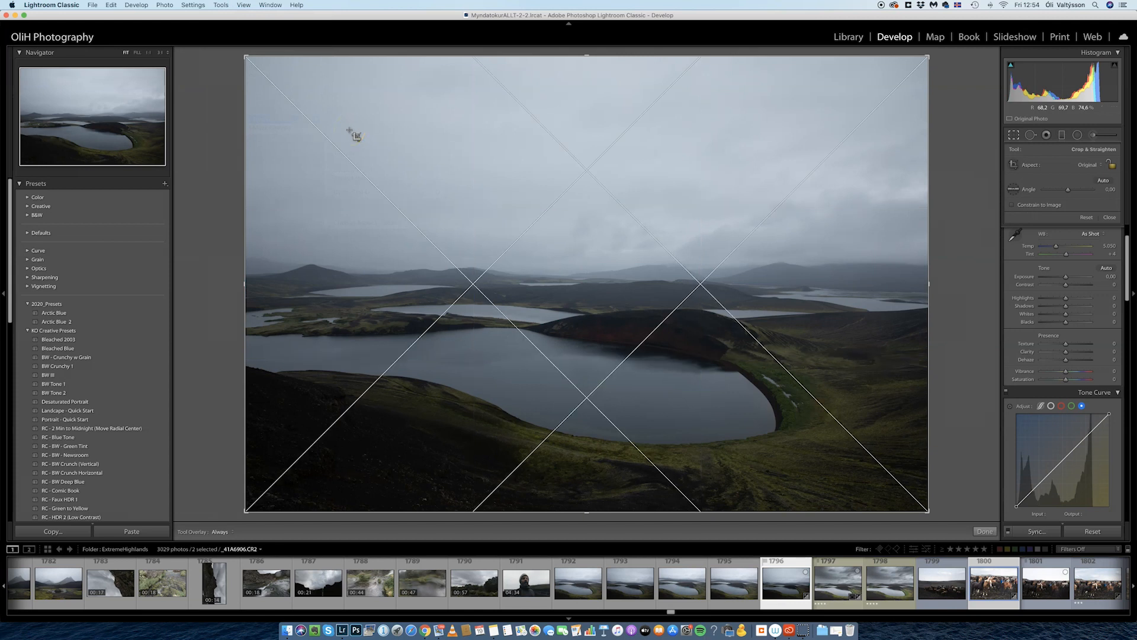
key("o")
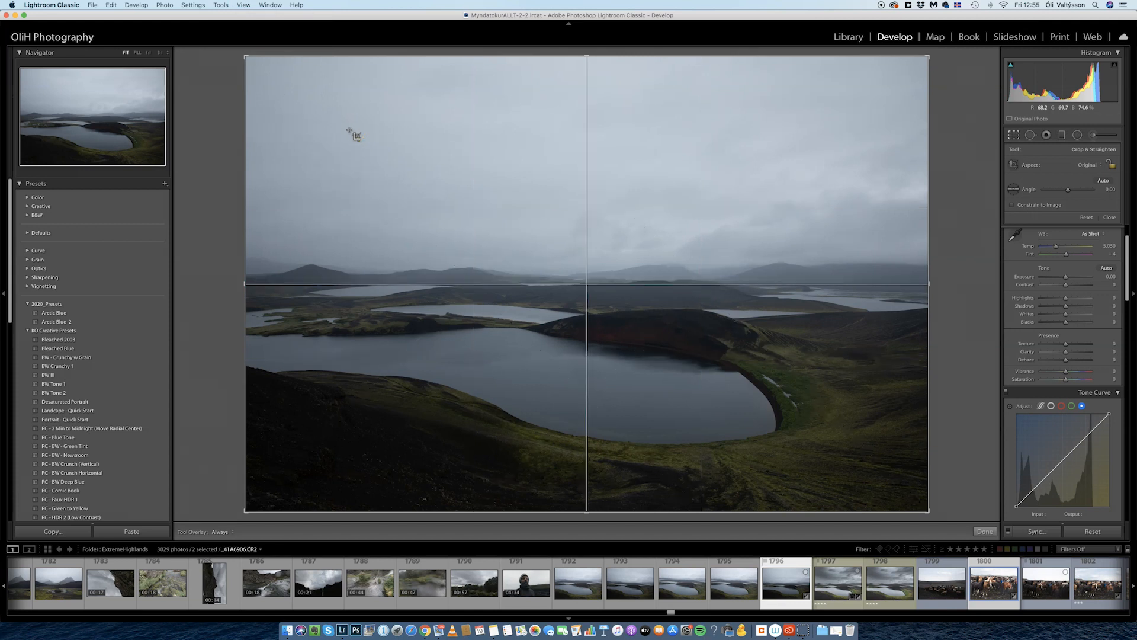